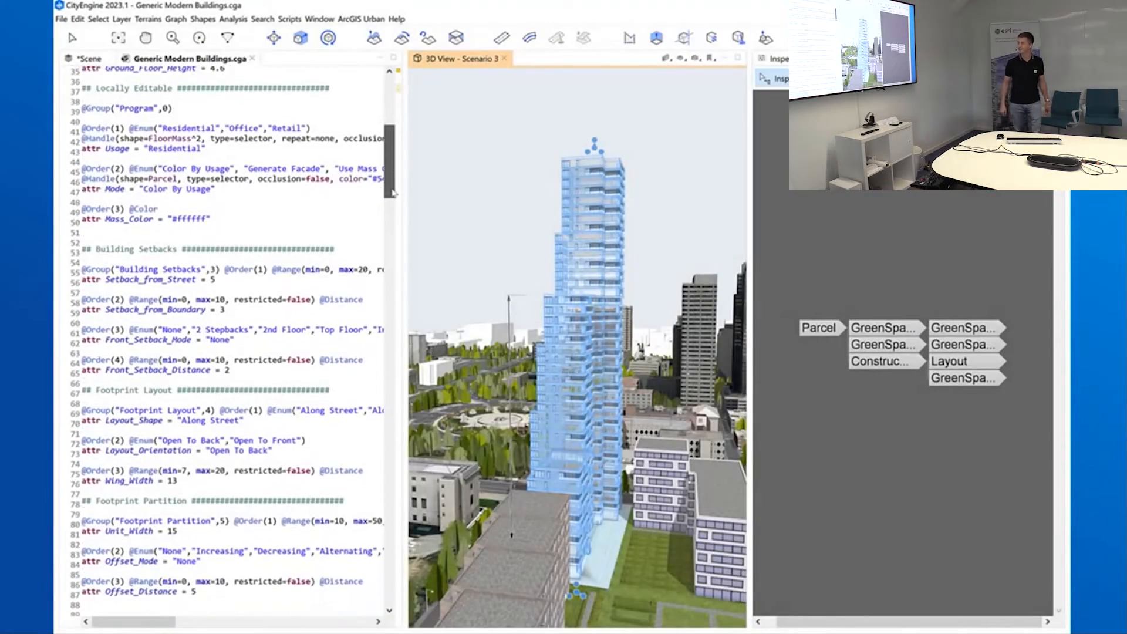
pyautogui.moveTo(392, 192); pyautogui.dragTo(396, 219)
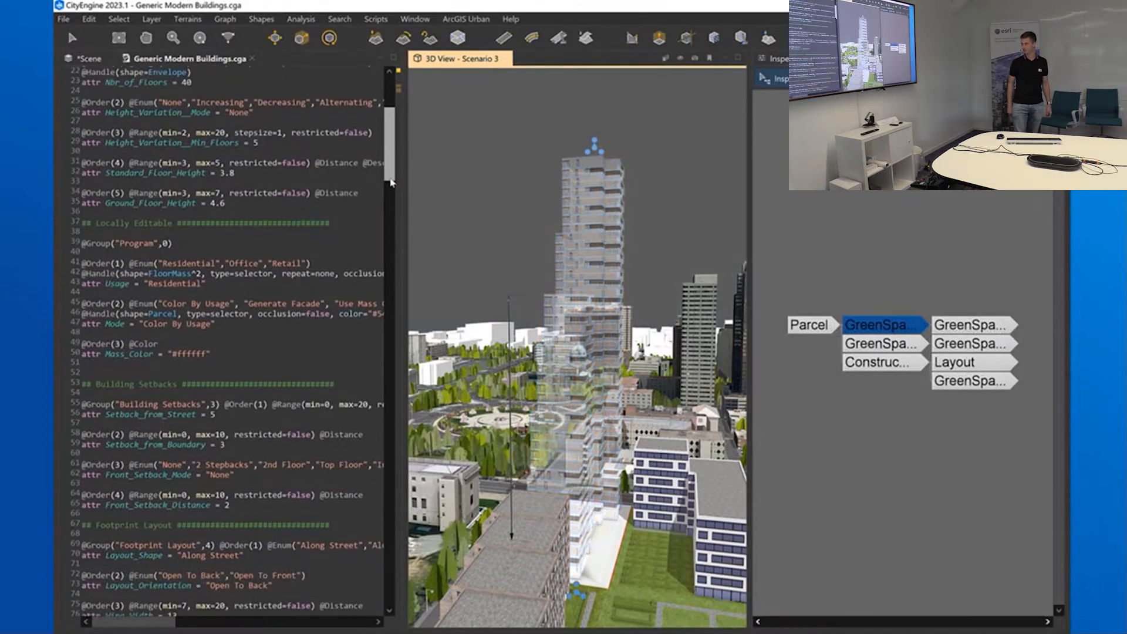
pyautogui.moveTo(391, 179); pyautogui.dragTo(391, 204)
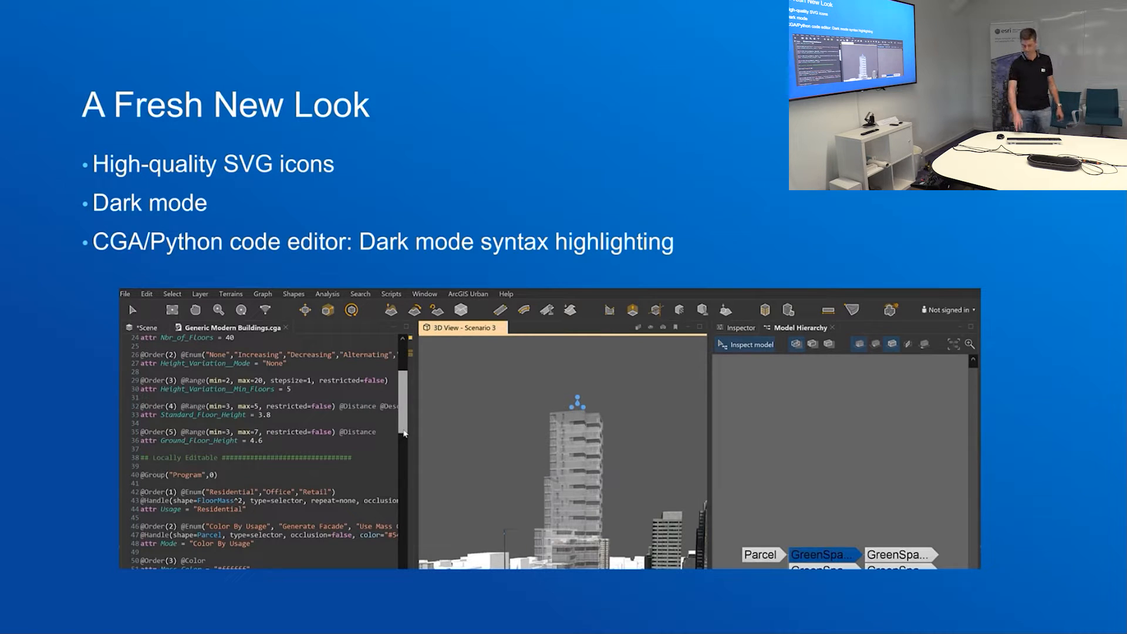
pyautogui.press('Right')
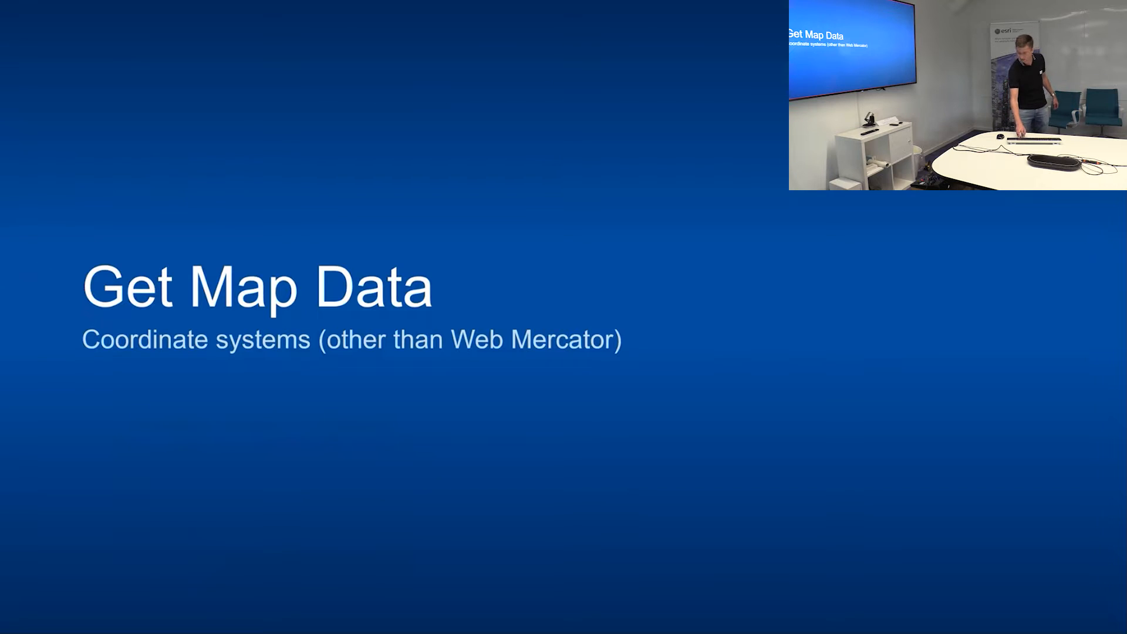
pyautogui.press('Right')
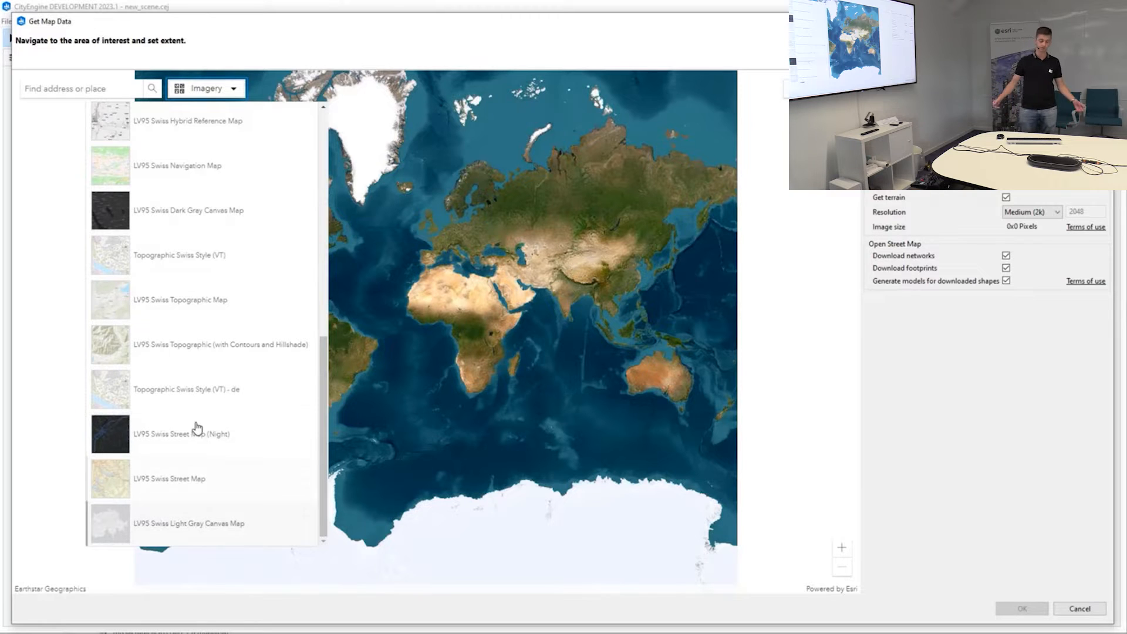
# Step: Set the map data basemap to LV95 Swiss Topographic Map and find the place parpan on it
pyautogui.click(199, 312)
pyautogui.click(94, 87)
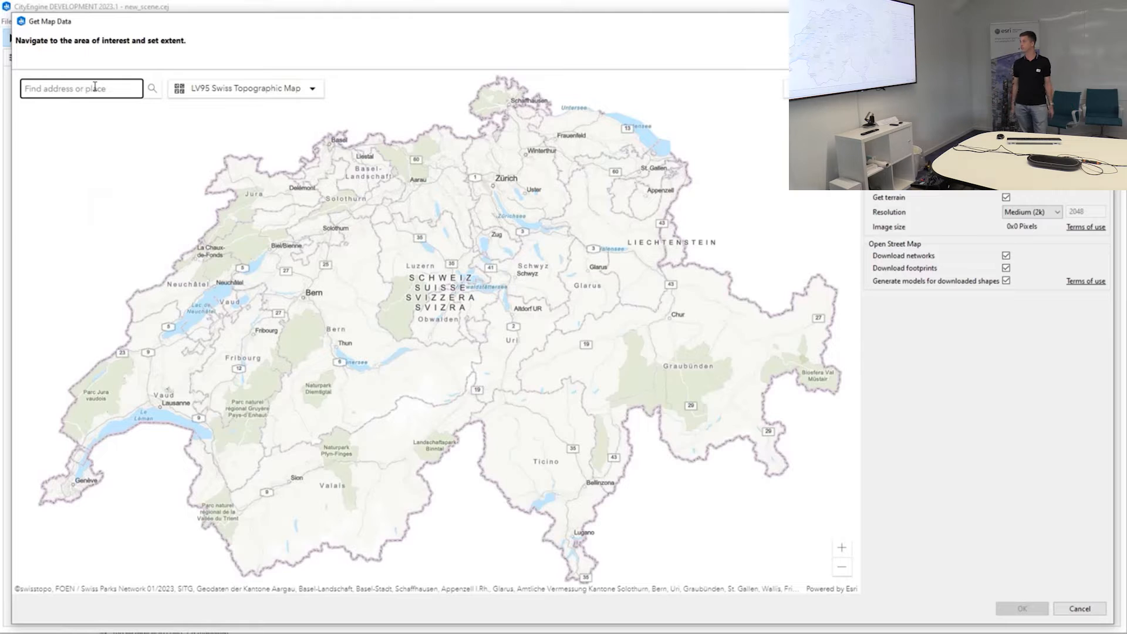
pyautogui.write('parpan')
pyautogui.press('Return')
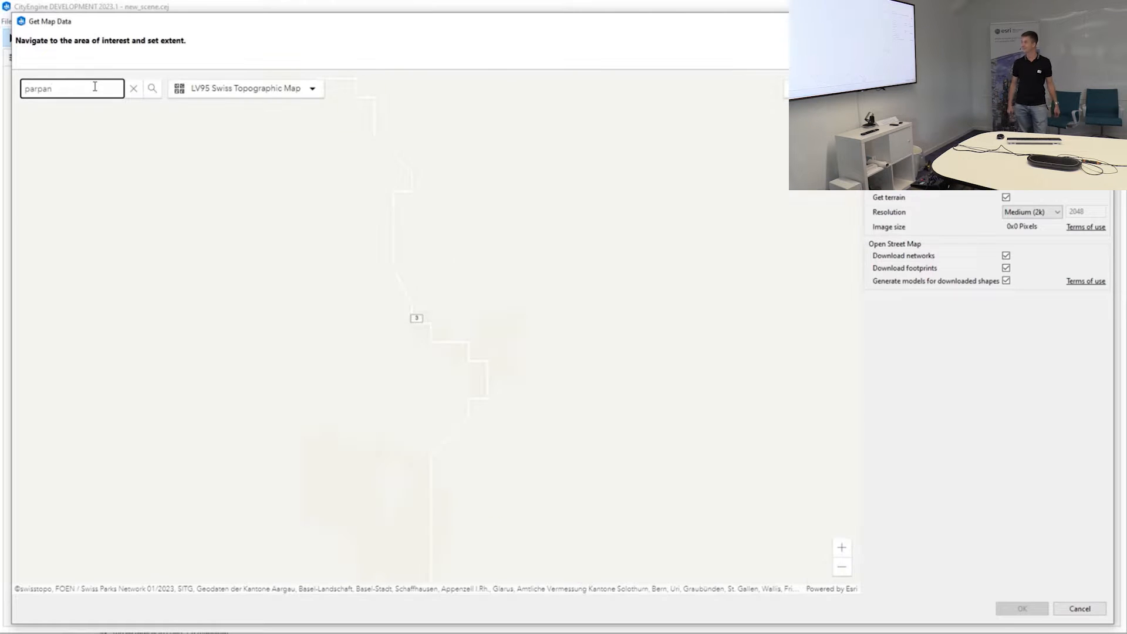
# Step: Set a wide extent around parpan and its surrounding valleys, import the map data with the current options, and clear the selection
pyautogui.scroll(-3, 476, 352)
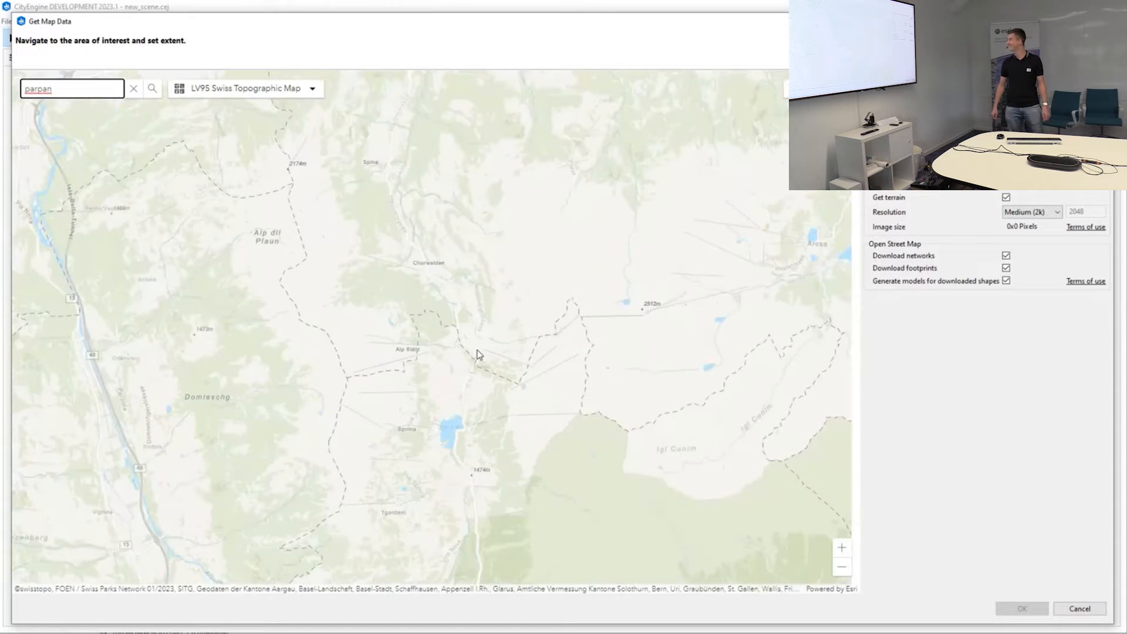
pyautogui.click(818, 88)
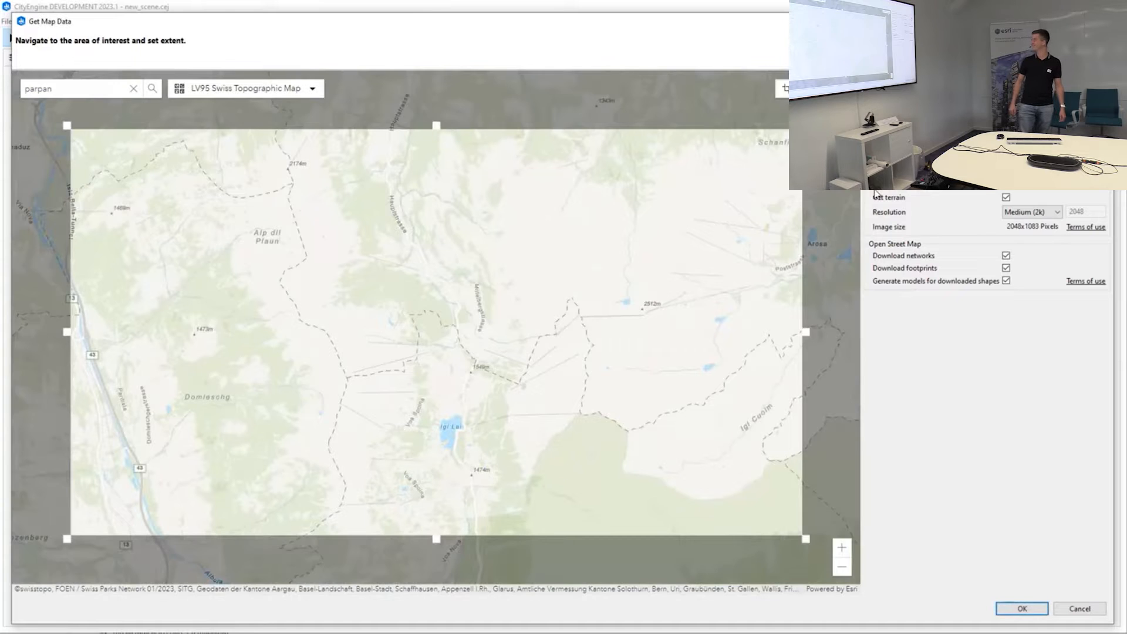
pyautogui.click(1032, 611)
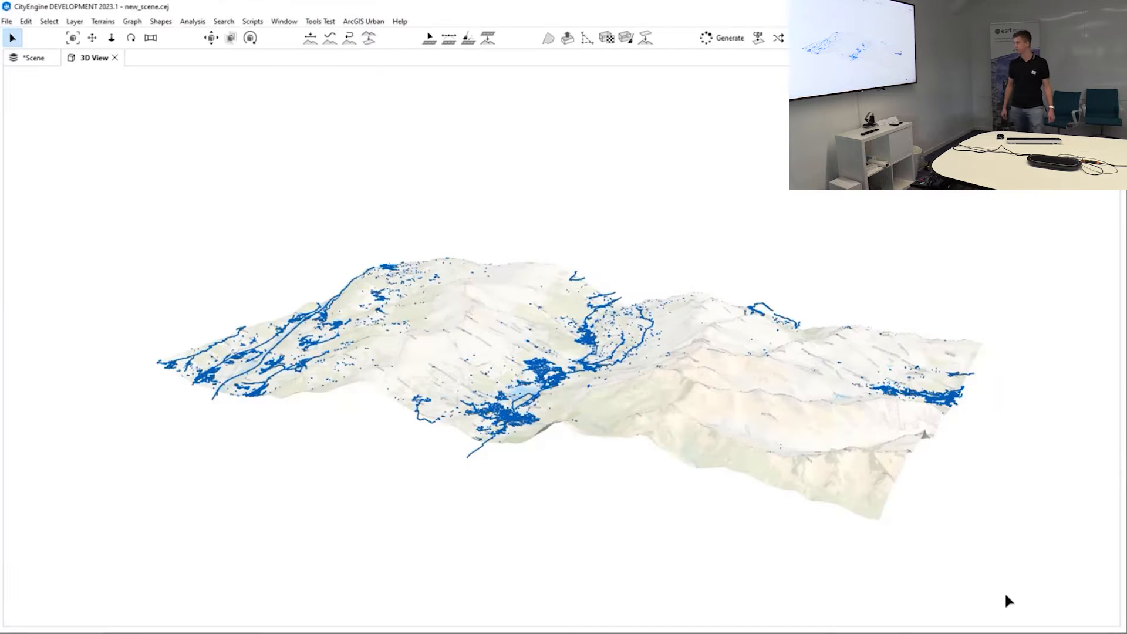
pyautogui.click(997, 586)
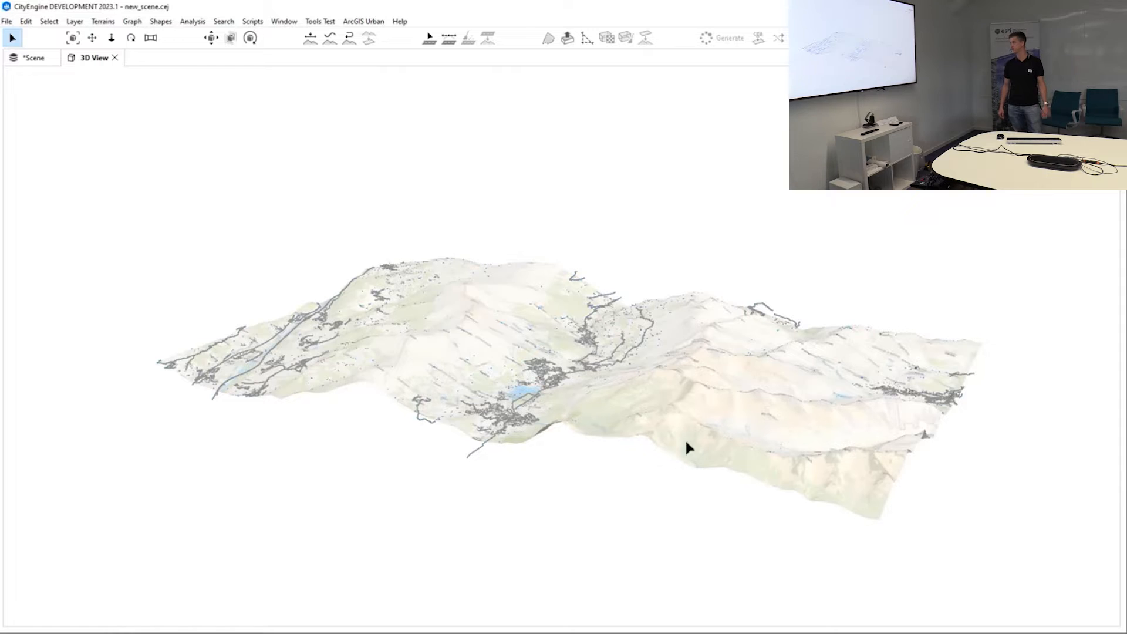
pyautogui.scroll(5, 550, 377)
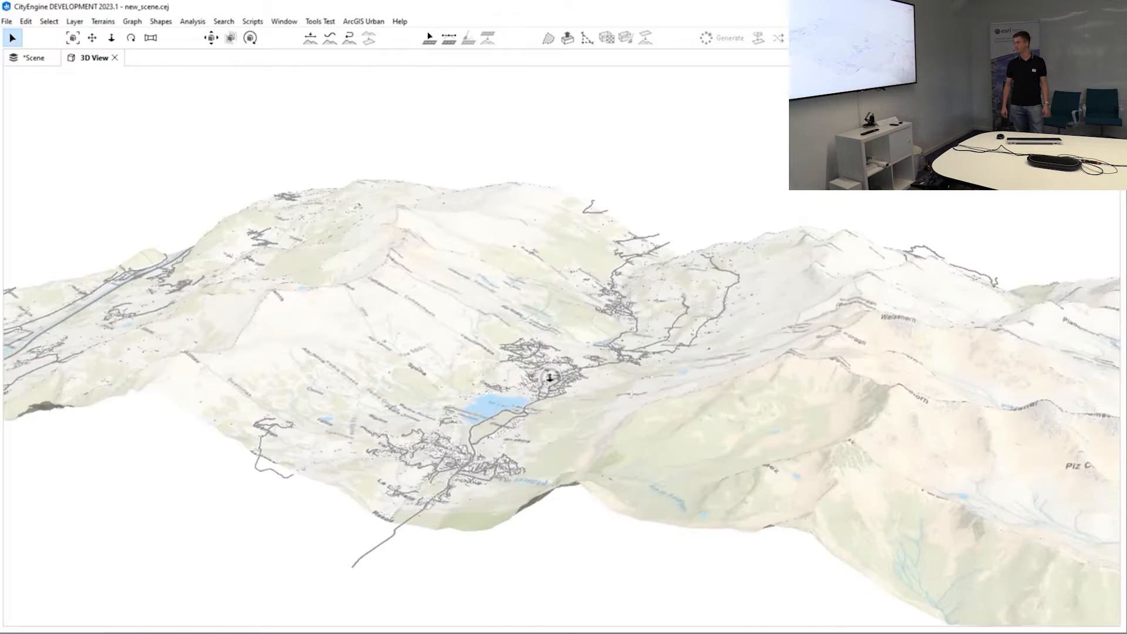
pyautogui.scroll(8, 550, 378)
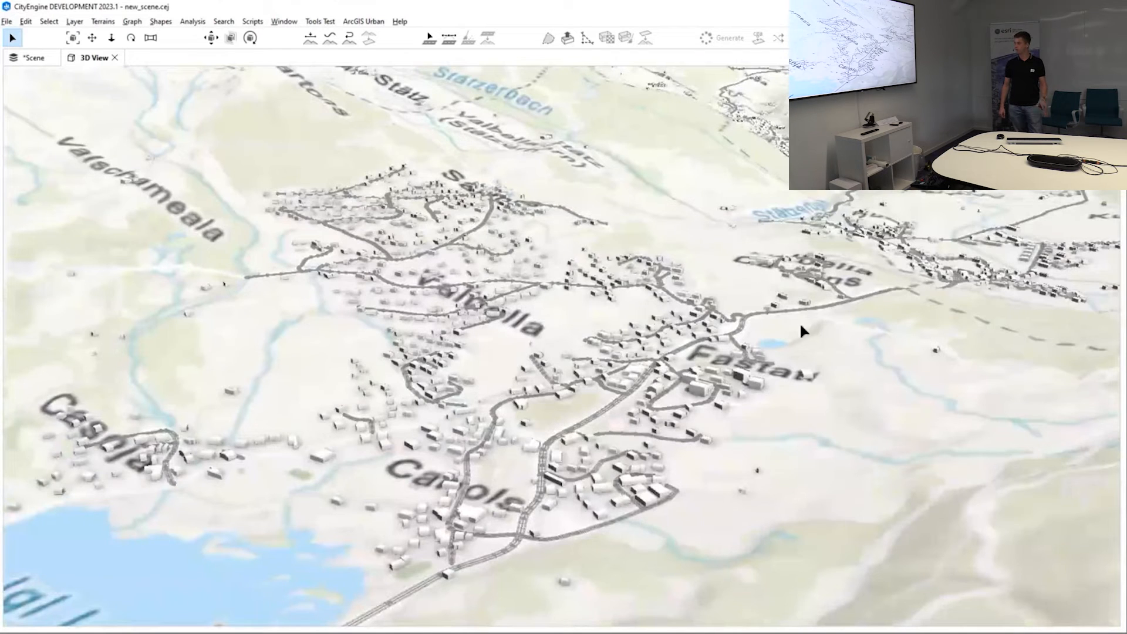
pyautogui.moveTo(872, 295); pyautogui.dragTo(508, 479, button='middle')
pyautogui.keyDown('alt'); pyautogui.moveTo(508, 480); pyautogui.dragTo(824, 462); pyautogui.keyUp('alt')
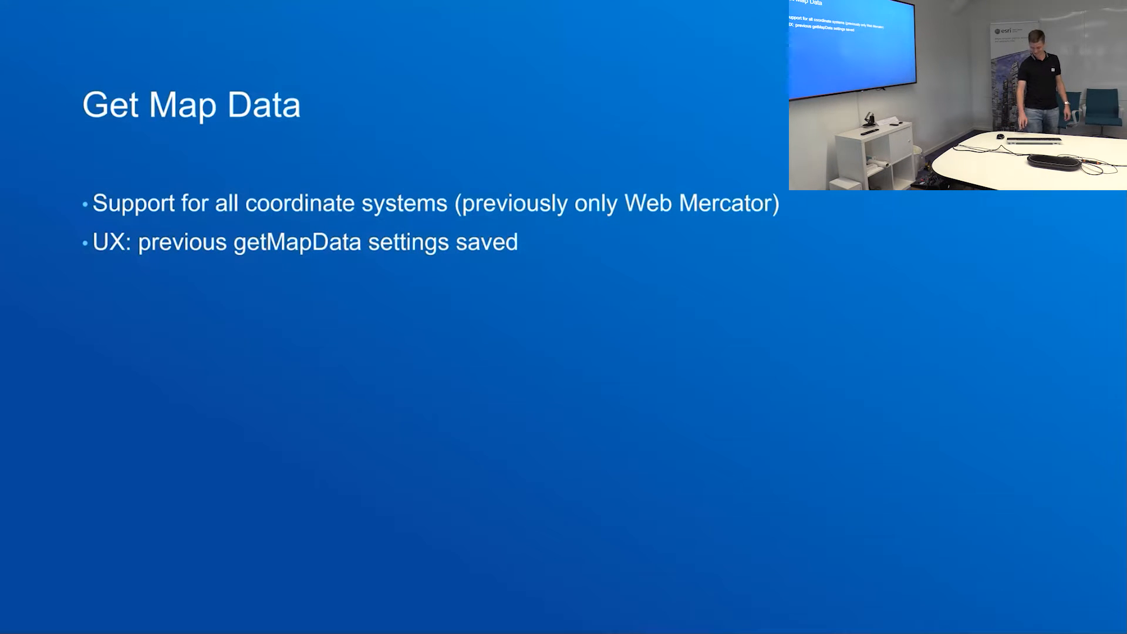
pyautogui.press('Right')
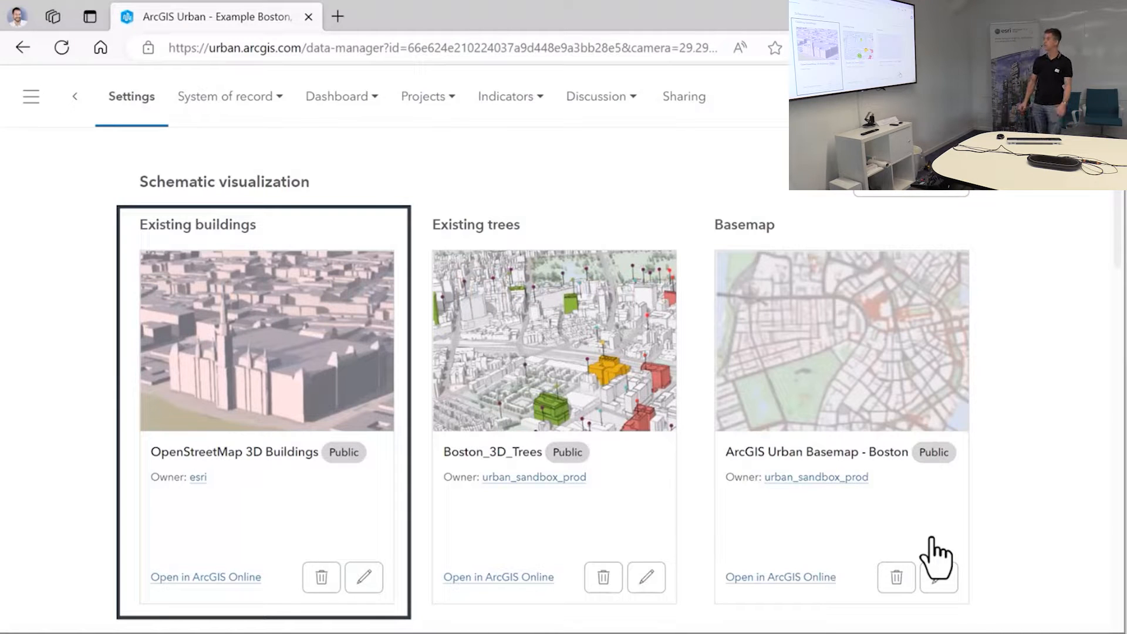
# Step: Return to the ArcGIS Urban model overview and open the plan South Boston Dot Ave copy CE23.1 copy to view its buildings
pyautogui.click(75, 99)
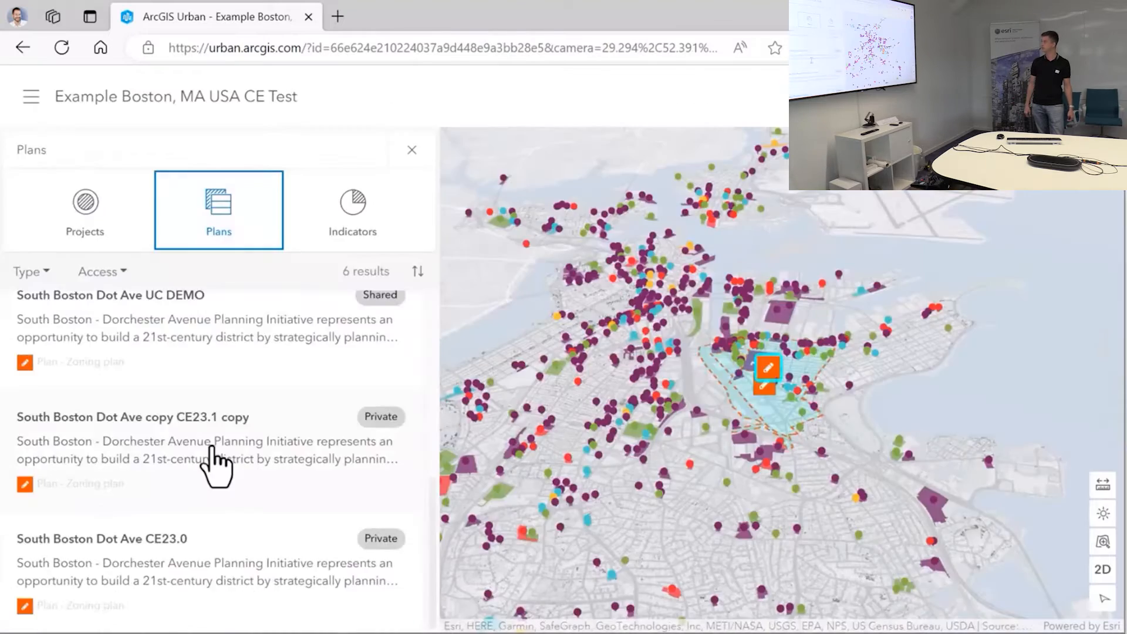
pyautogui.click(211, 449)
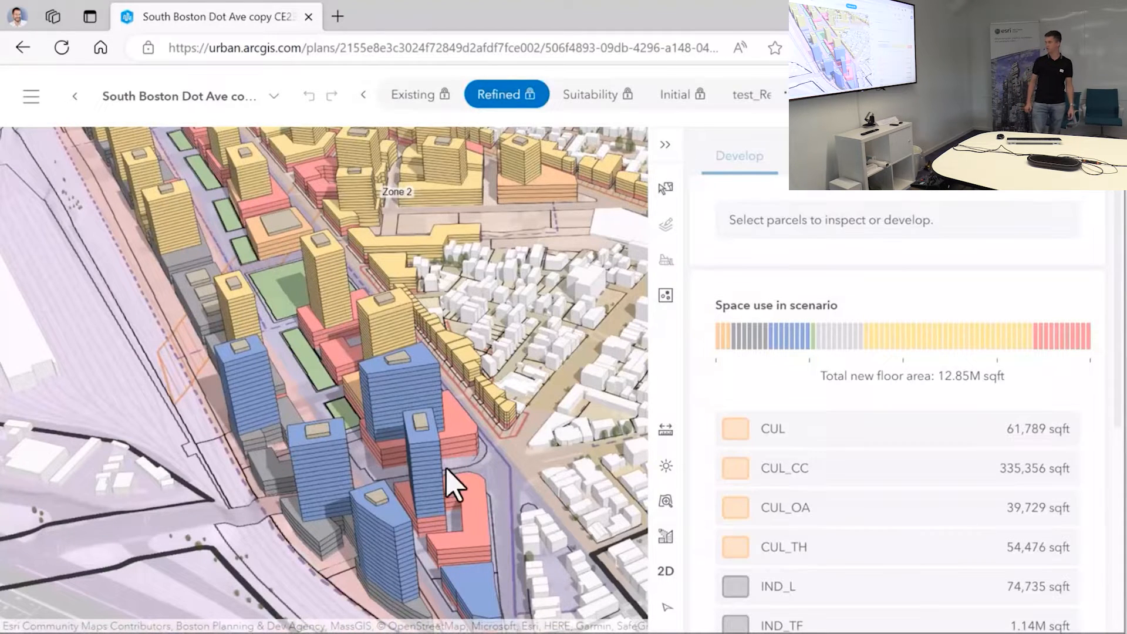
pyautogui.scroll(-3, 447, 470)
pyautogui.moveTo(447, 469); pyautogui.dragTo(246, 460, button='right')
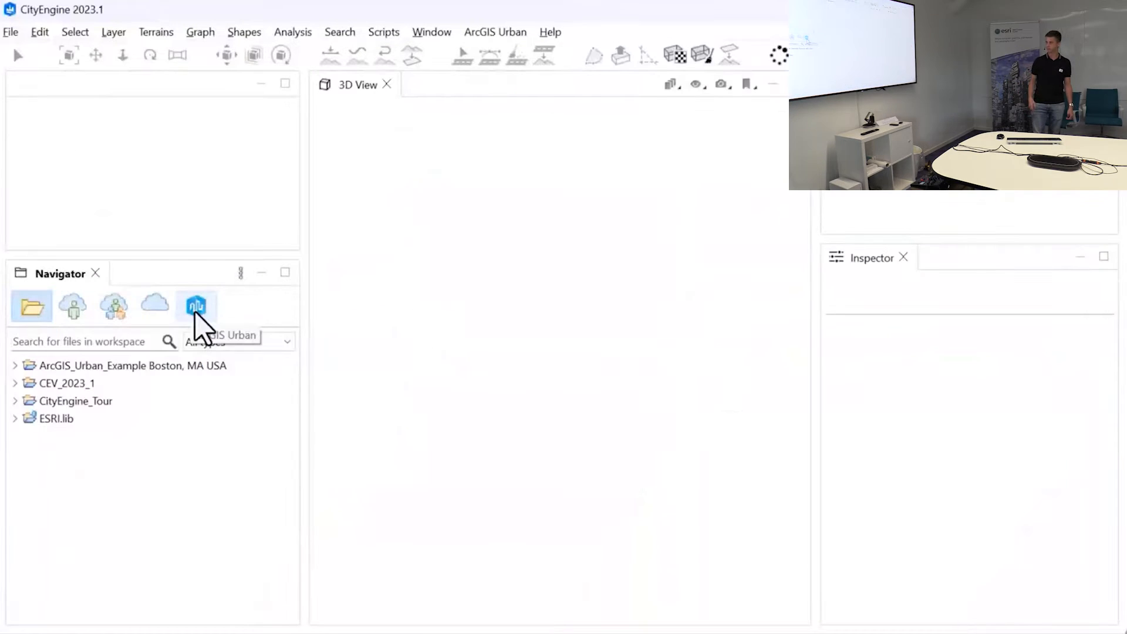
# Step: Switch to CityEngine and import South Boston Dot Ave copy CE23.1 copy from Example Boston MA USA as a new scene, including OSM buildings
pyautogui.click(195, 311)
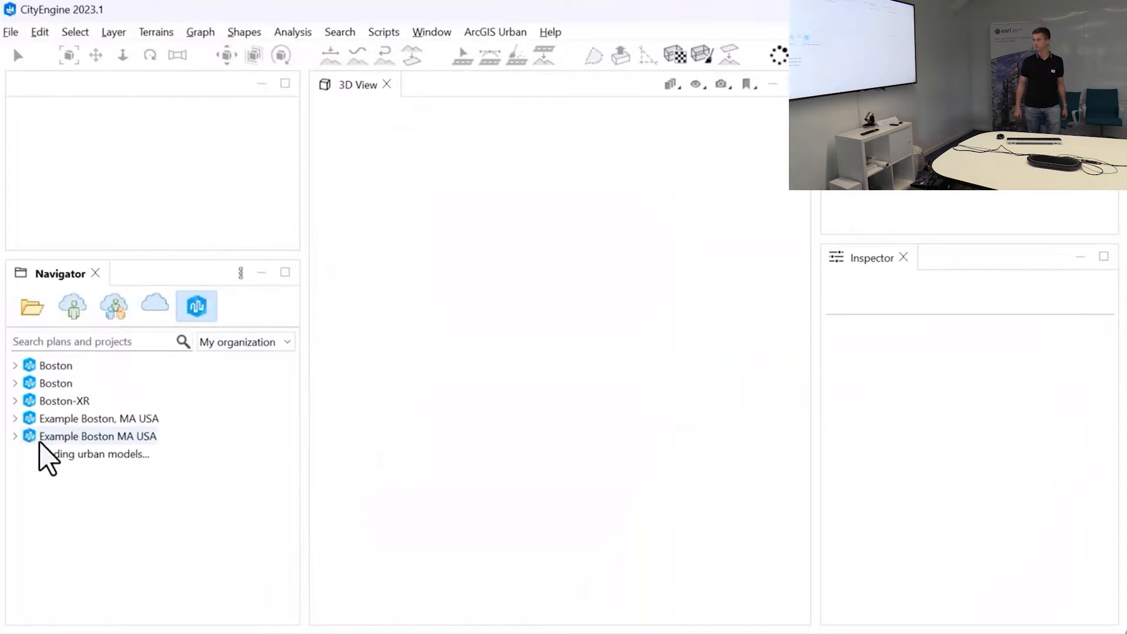
pyautogui.click(15, 435)
pyautogui.rightClick(188, 508)
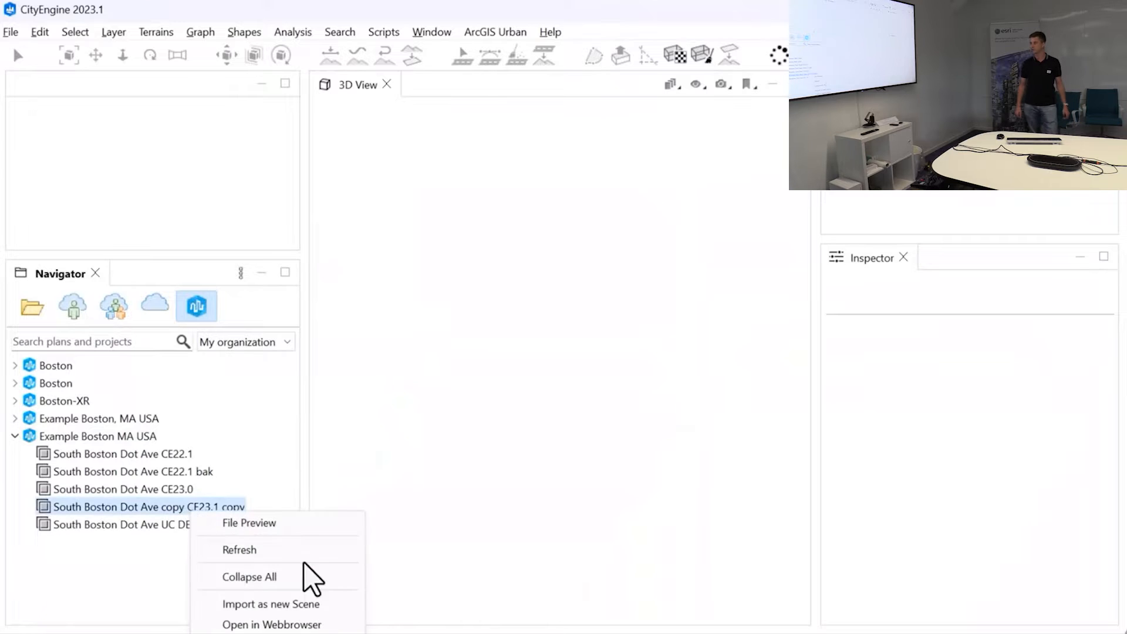
pyautogui.click(305, 605)
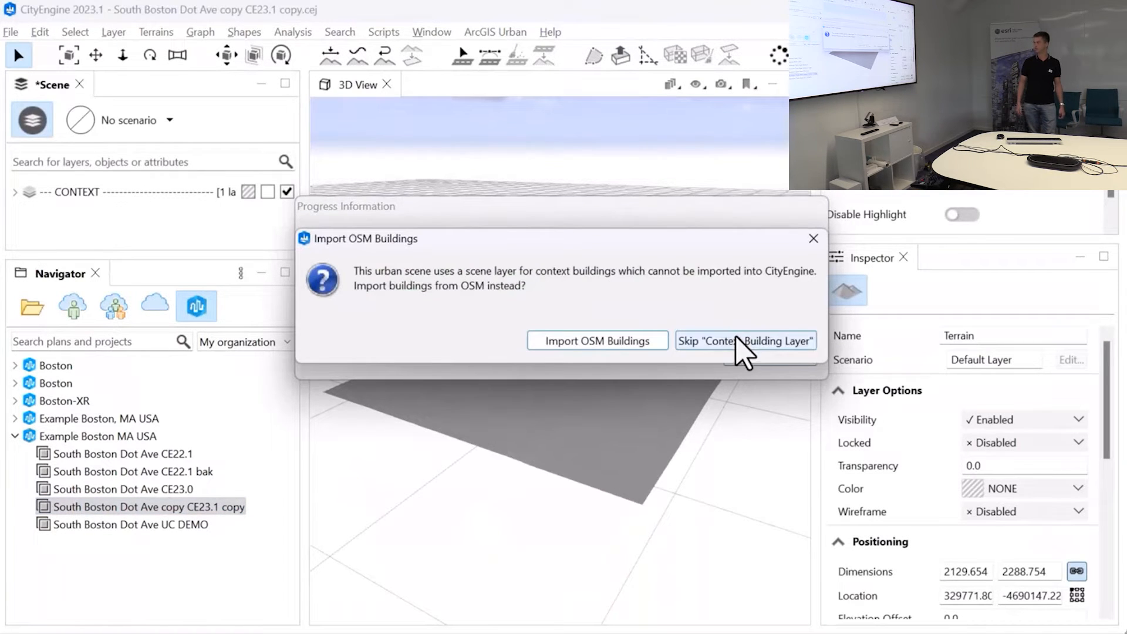
pyautogui.click(608, 343)
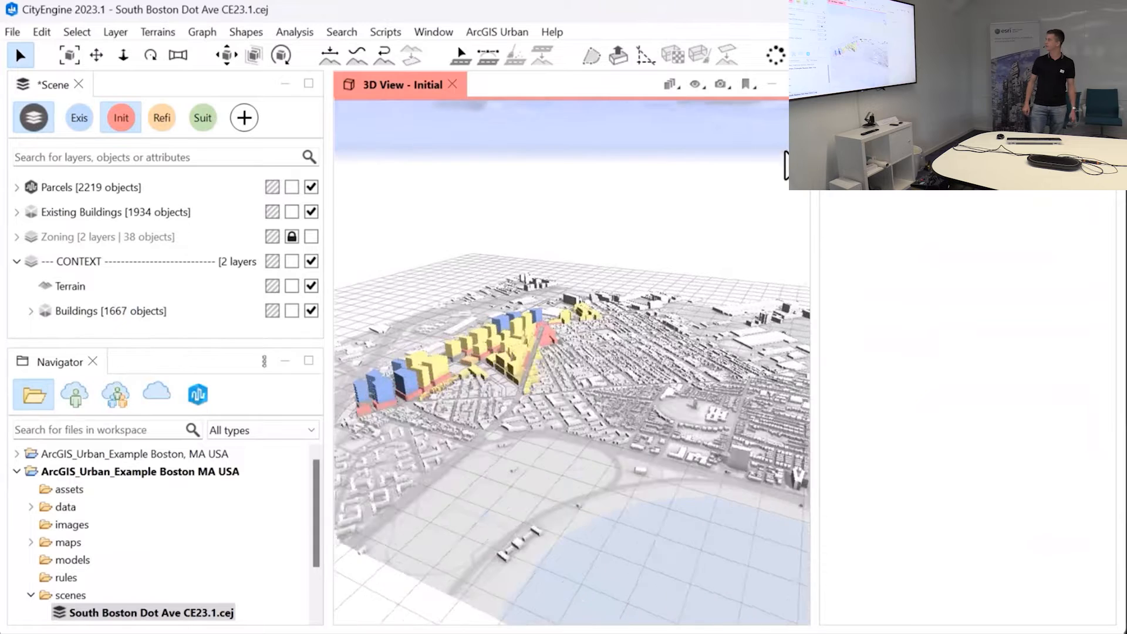
pyautogui.click(573, 581)
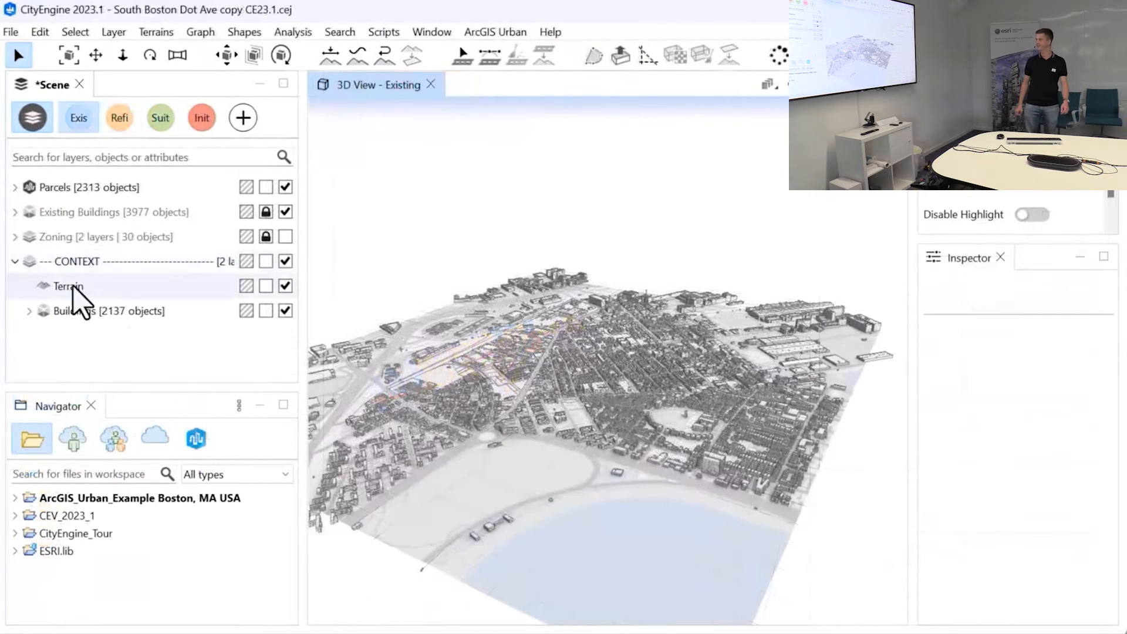
# Step: Colour the Buildings layer in the CONTEXT group light red and toggle the visibility of the Existing Buildings layer
pyautogui.click(246, 310)
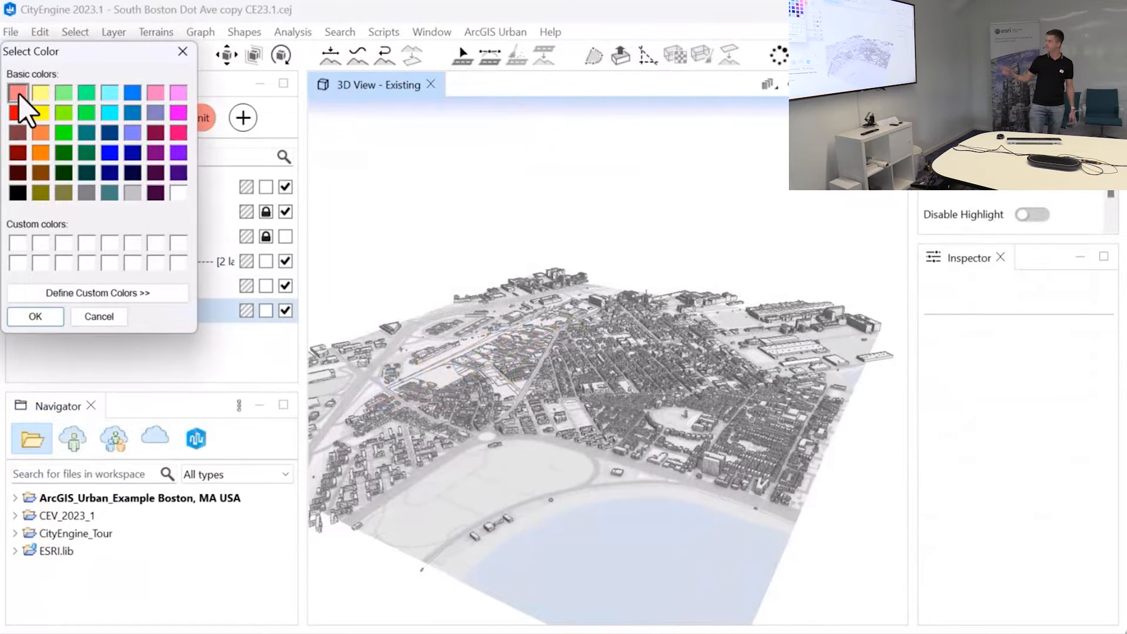
pyautogui.click(26, 320)
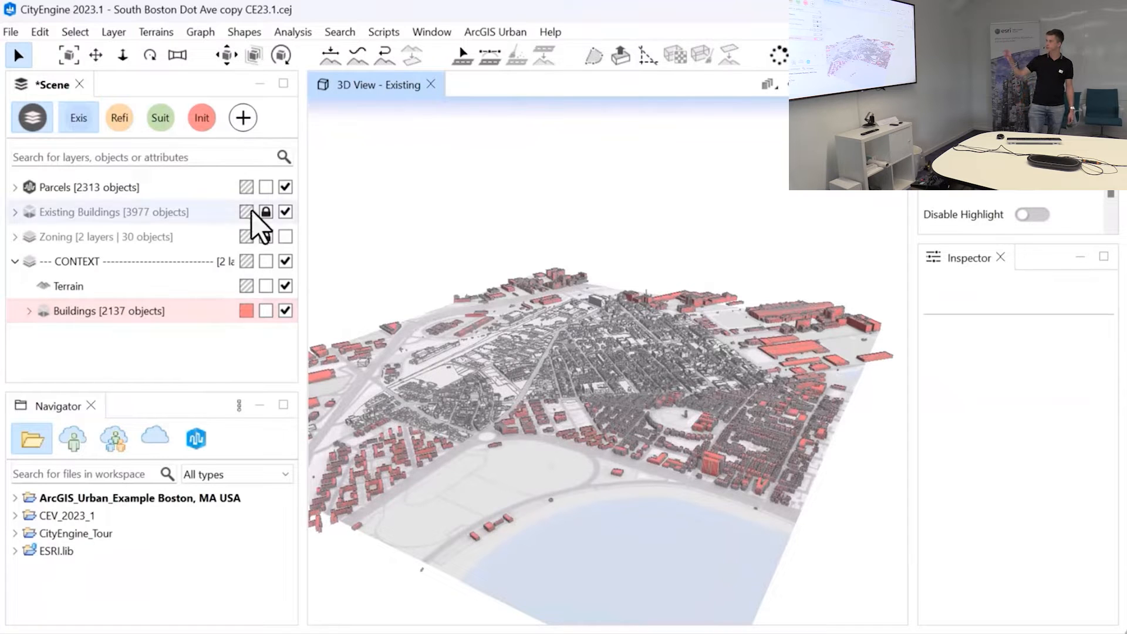
pyautogui.click(286, 212)
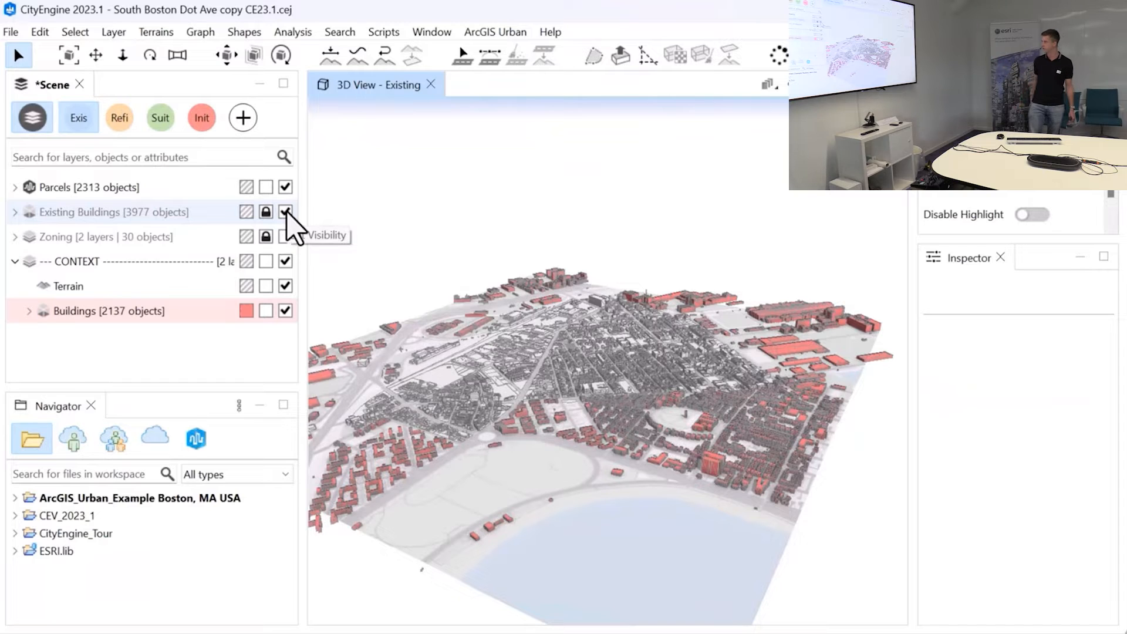
# Step: Switch to the Initial scenario and select the parcel of the yellow building with the red base to show its development attributes
pyautogui.click(201, 120)
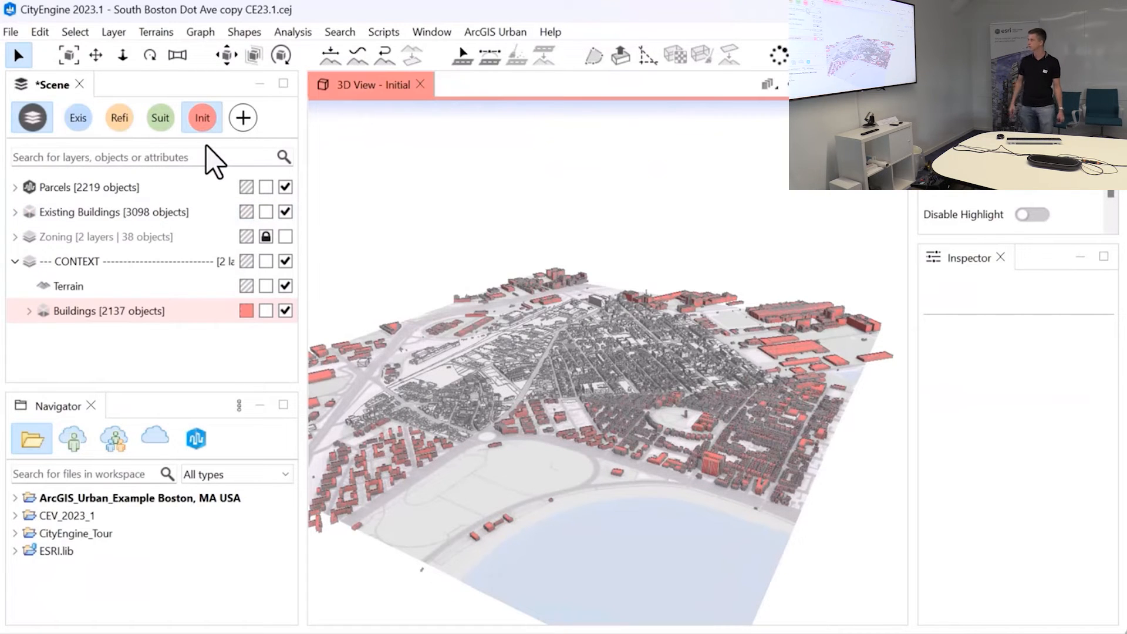
pyautogui.click(94, 187)
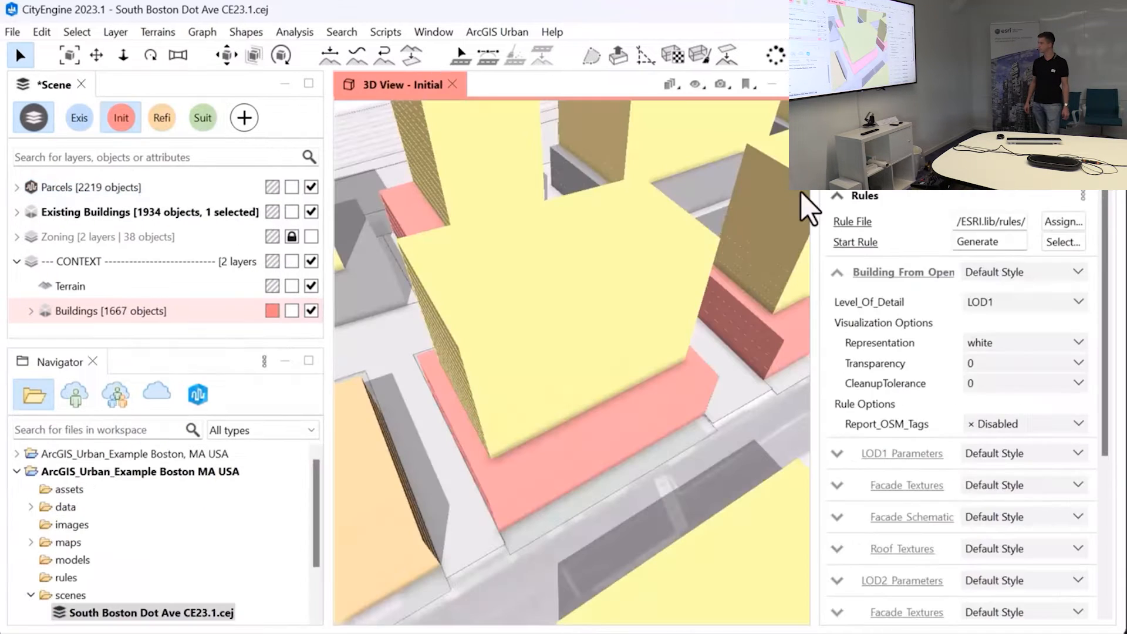
pyautogui.click(605, 352)
pyautogui.click(835, 273)
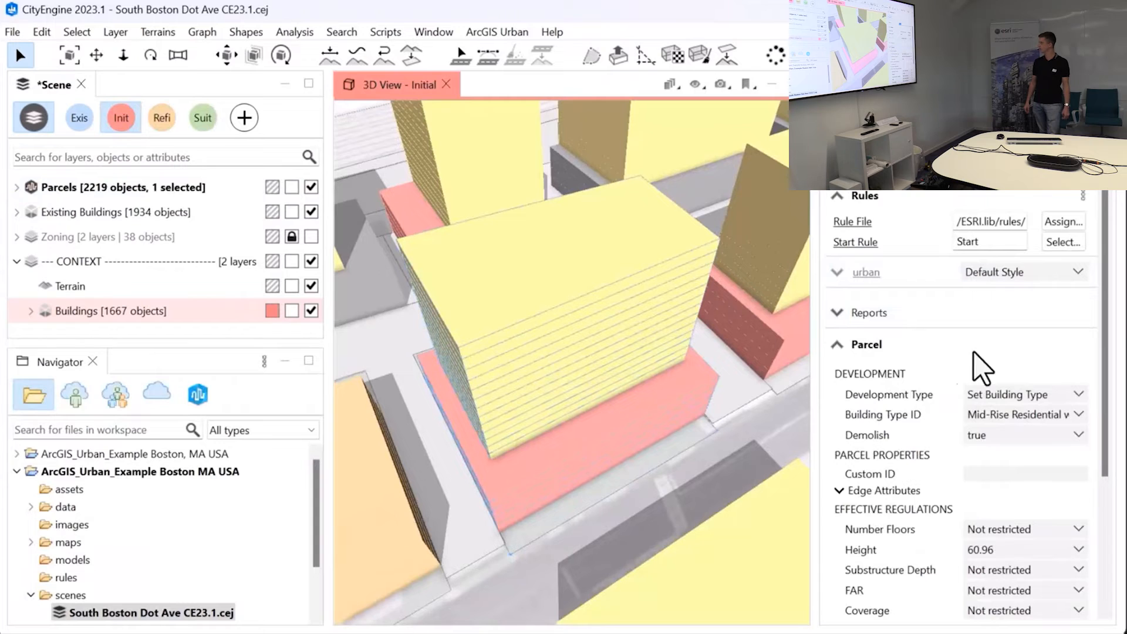
pyautogui.moveTo(1110, 322); pyautogui.dragTo(1112, 405)
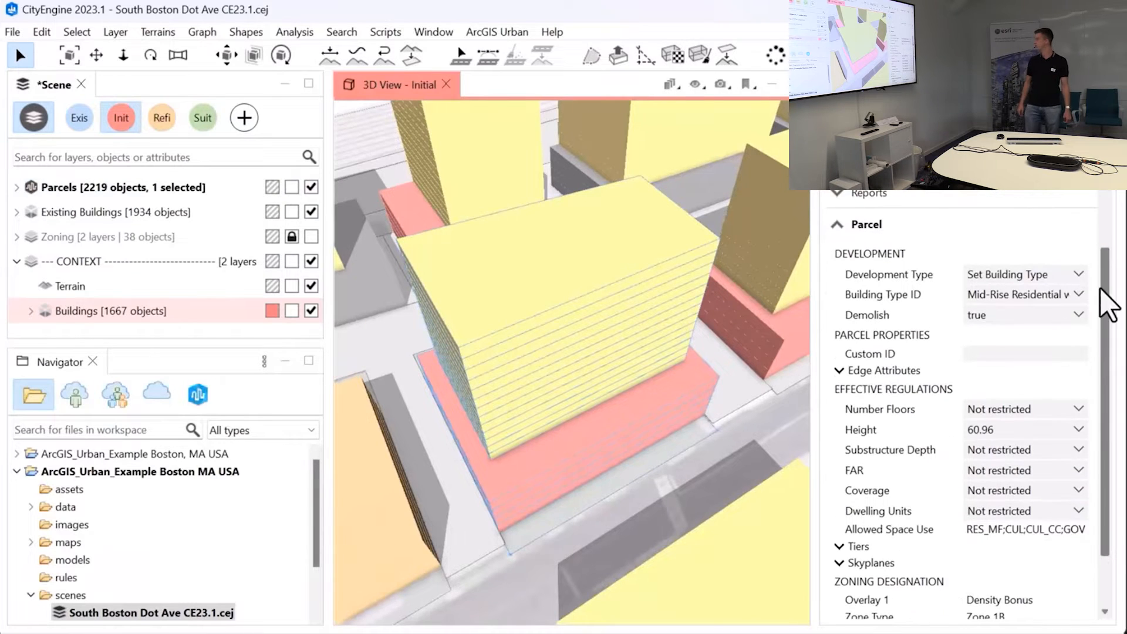
# Step: Try Development Type None on the selected parcel and restore it to Set Building Type
pyautogui.click(1078, 276)
pyautogui.click(1060, 294)
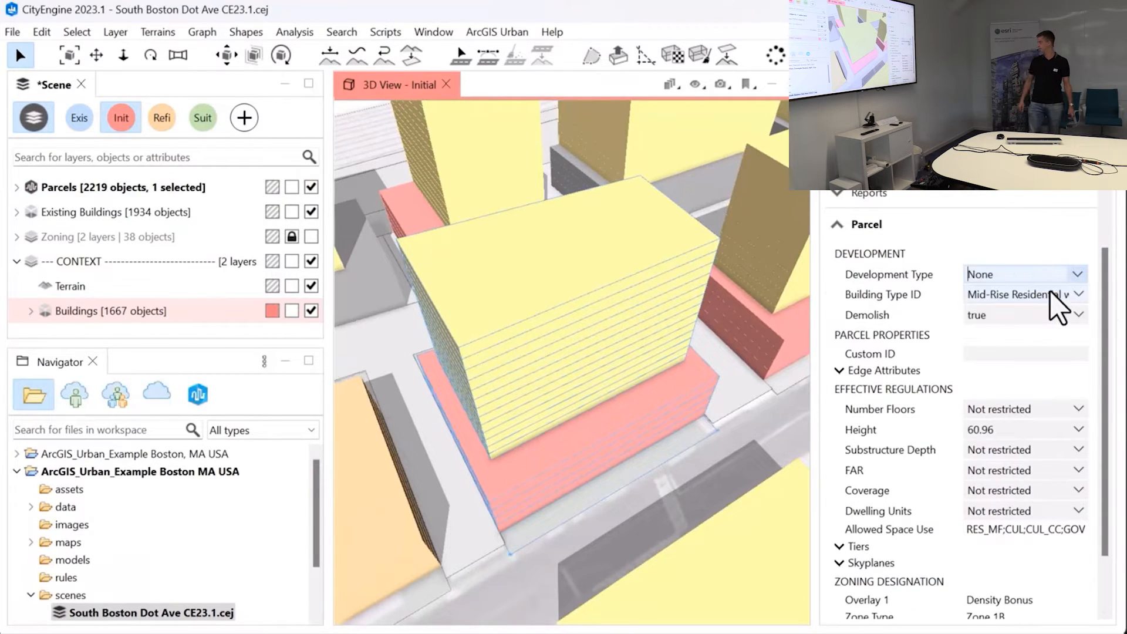
pyautogui.click(1079, 274)
pyautogui.click(1055, 312)
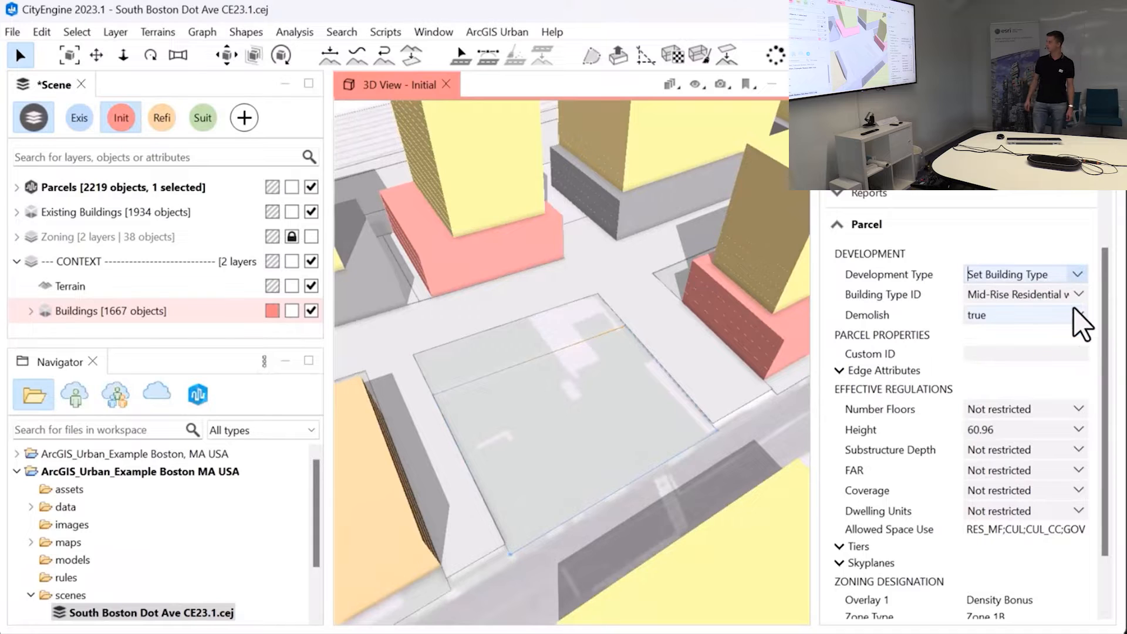
# Step: Set the selected parcel's Building Type ID to Mid-Rise Office
pyautogui.click(1077, 295)
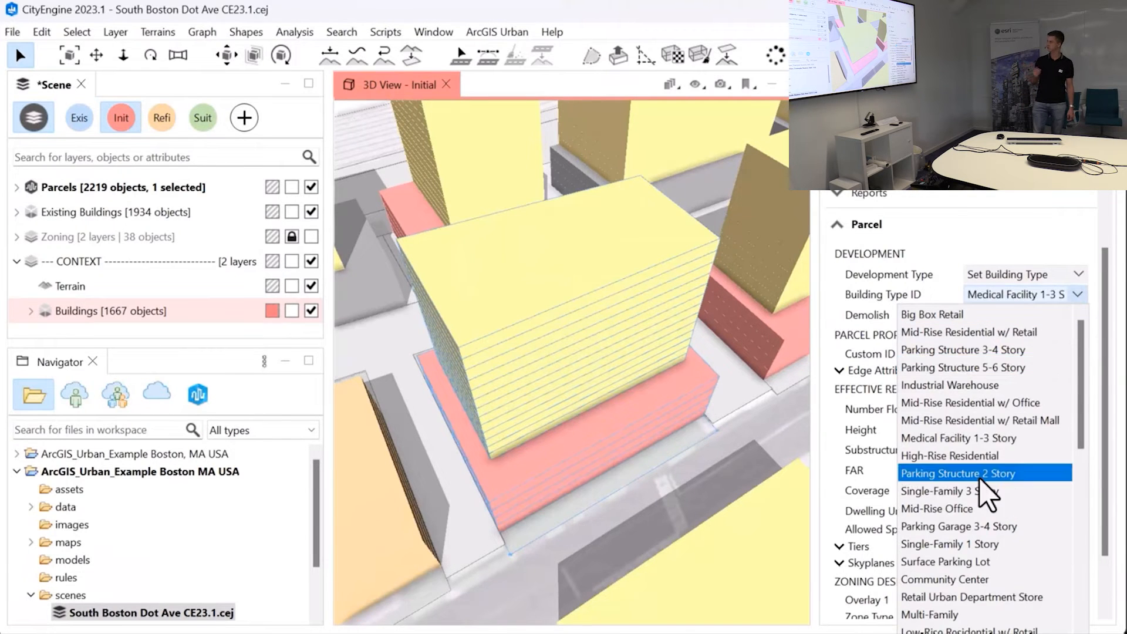
pyautogui.click(973, 509)
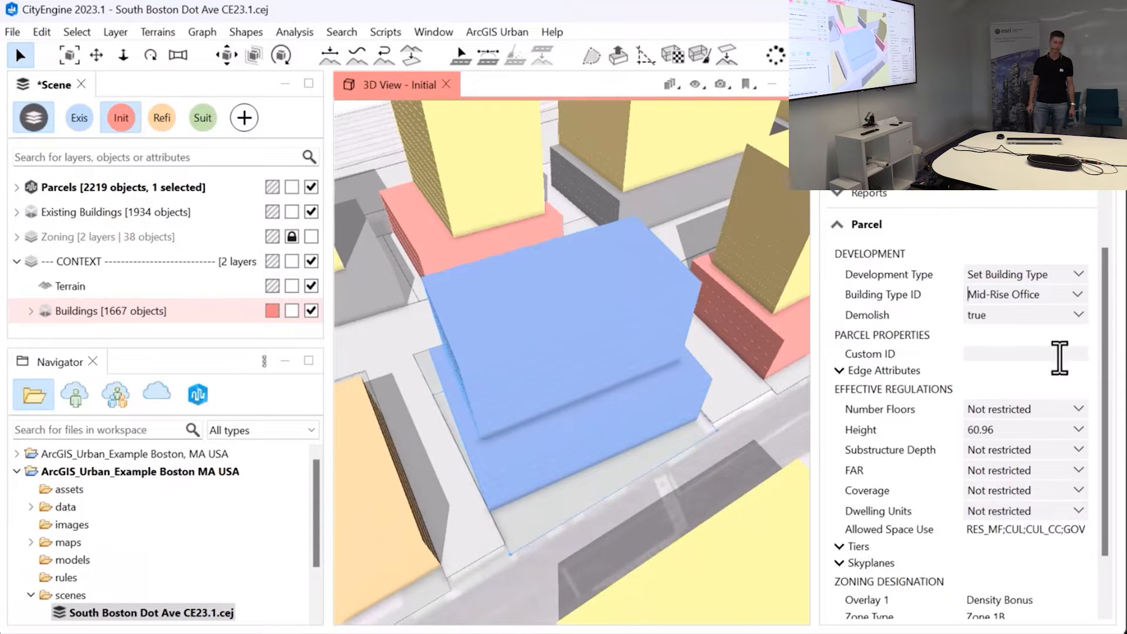
# Step: Try the rear orientation for edge 2 in the selected parcel's Edge Attributes and restore it to front
pyautogui.click(844, 371)
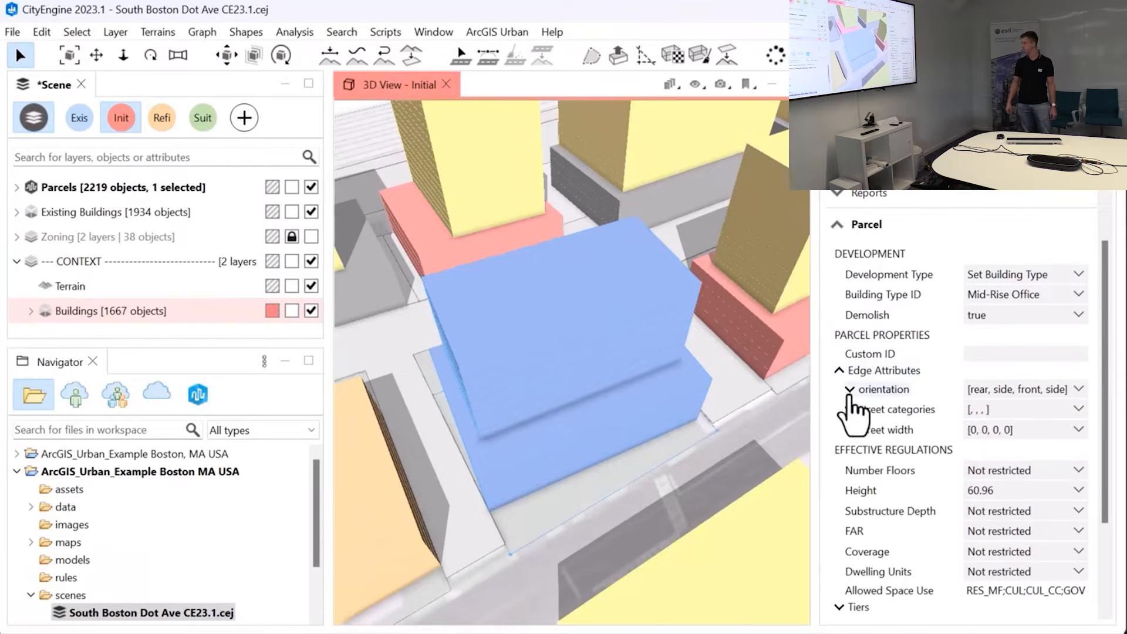
pyautogui.click(849, 390)
pyautogui.click(939, 444)
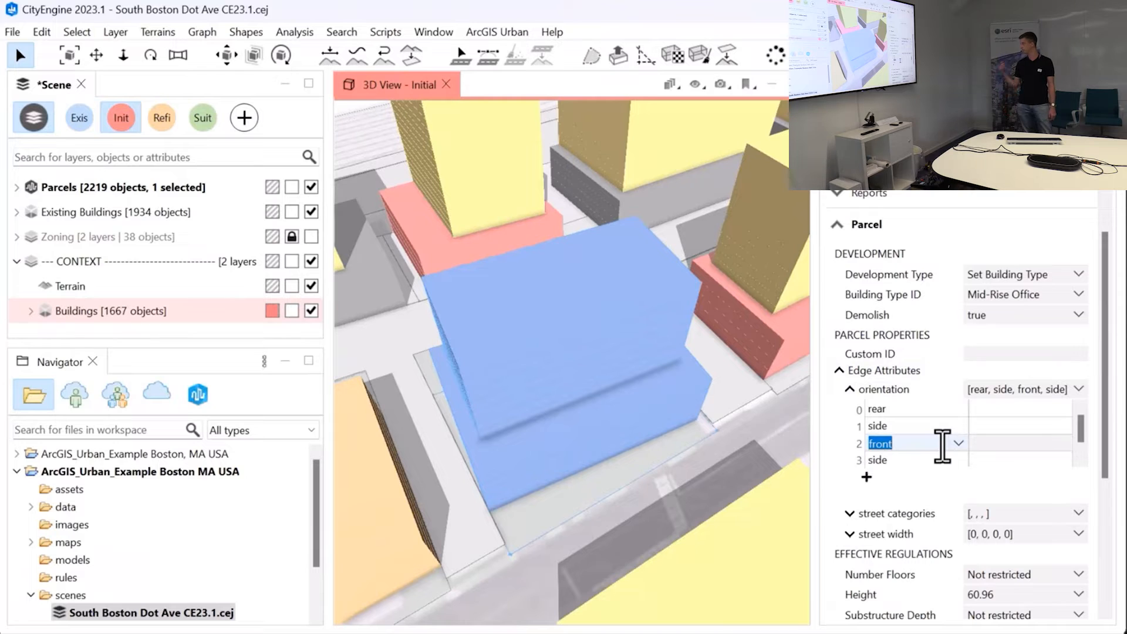
pyautogui.click(958, 444)
pyautogui.click(892, 478)
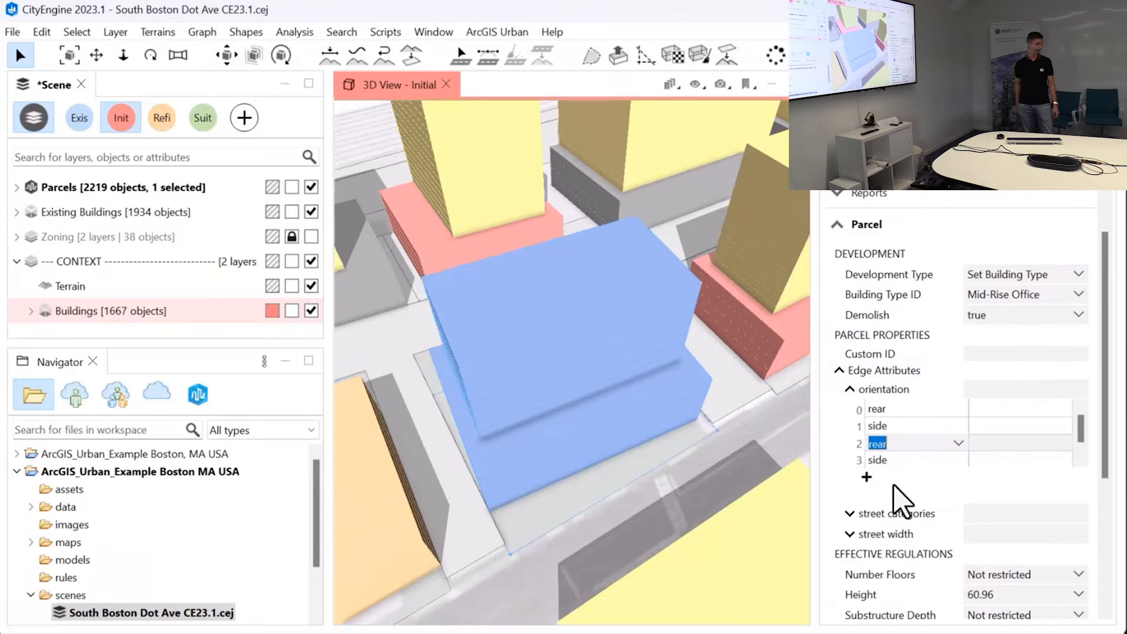
pyautogui.click(951, 443)
pyautogui.click(948, 462)
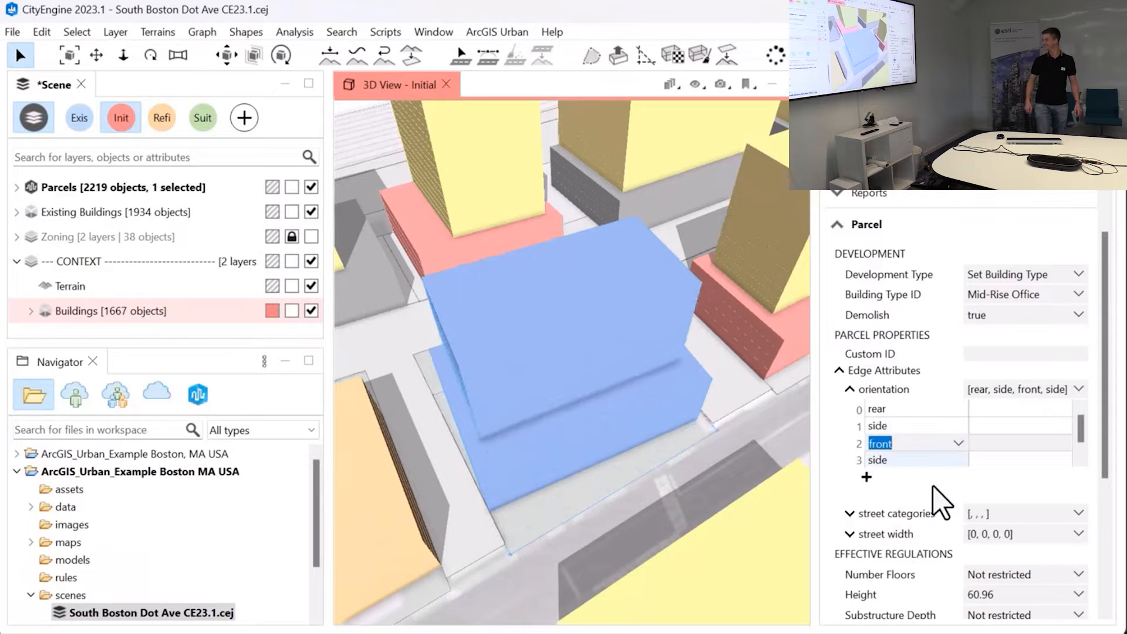
# Step: Collapse the edge orientation list and check the street width entries of the parcel's edges
pyautogui.click(849, 390)
pyautogui.click(850, 430)
pyautogui.click(849, 430)
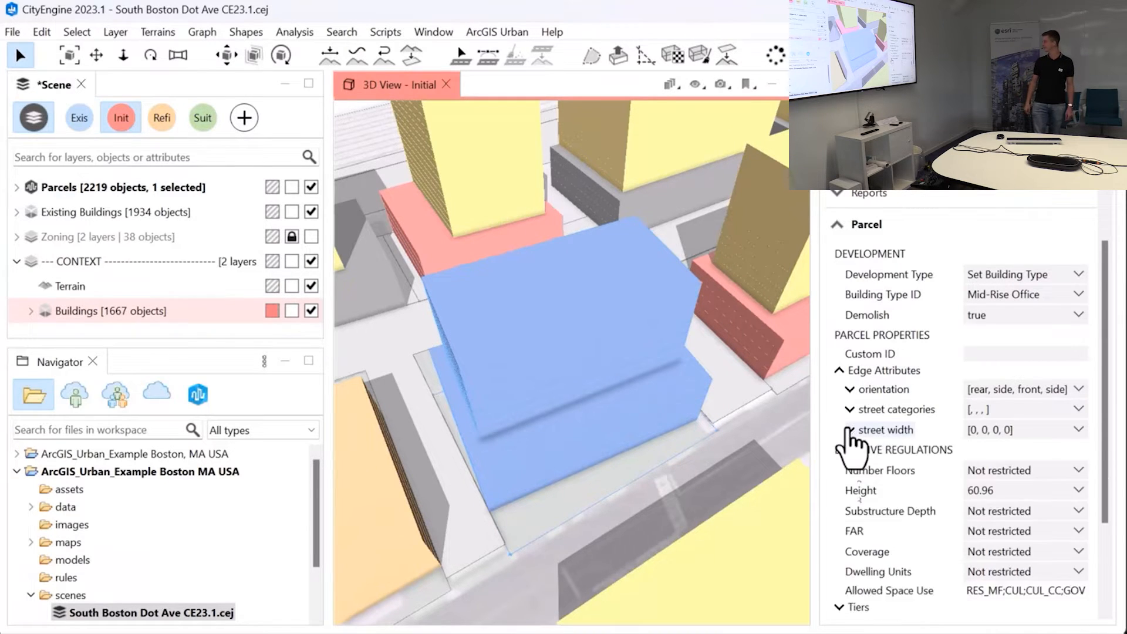
# Step: Expand the Tiers under the parcel's effective regulations and review its Skyplanes and zoning designation
pyautogui.scroll(-3, 923, 476)
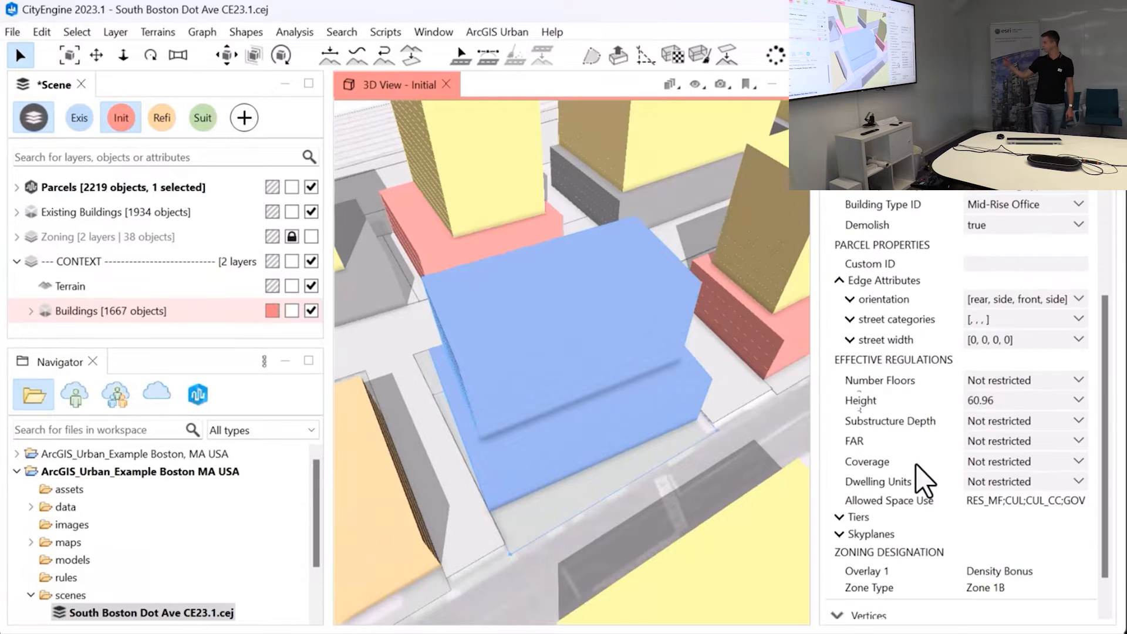
pyautogui.click(840, 474)
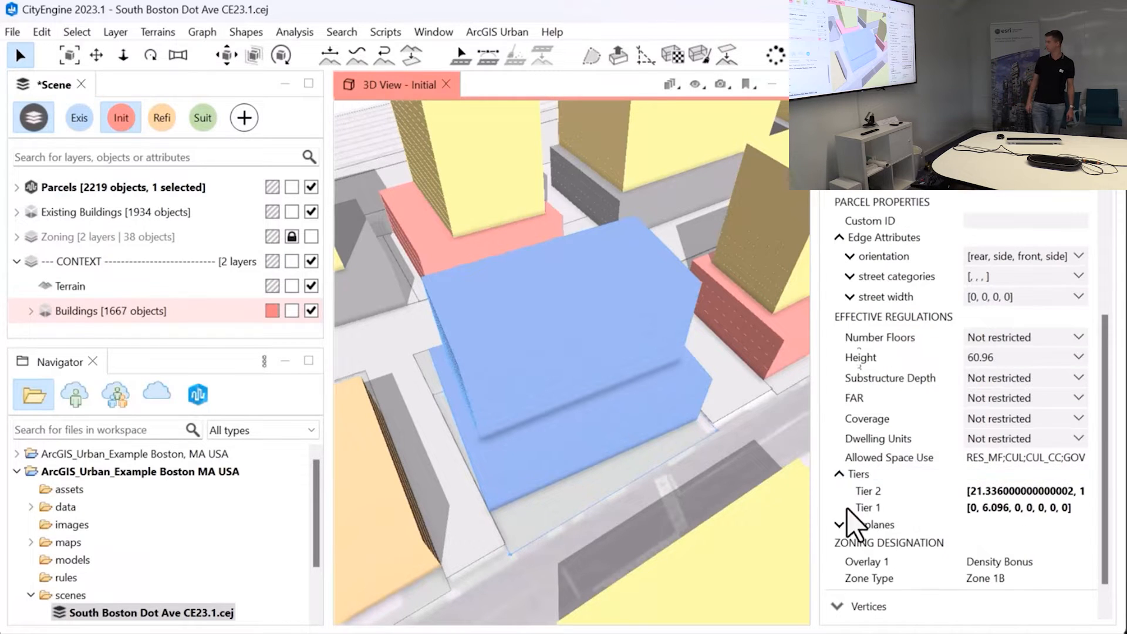
pyautogui.click(840, 524)
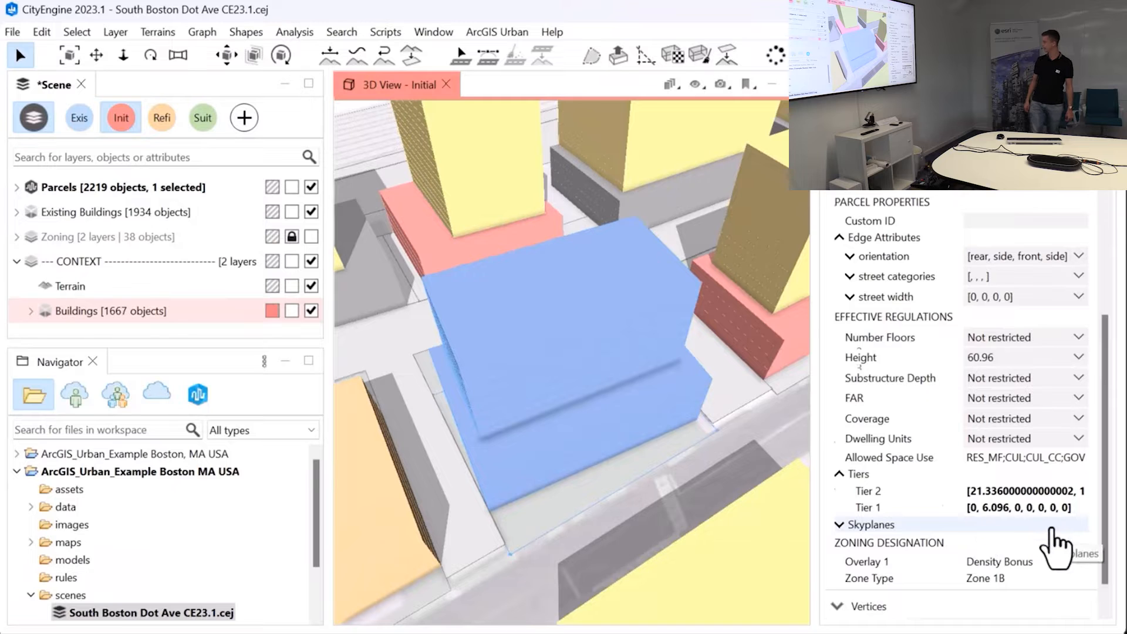
pyautogui.scroll(-1, 1052, 528)
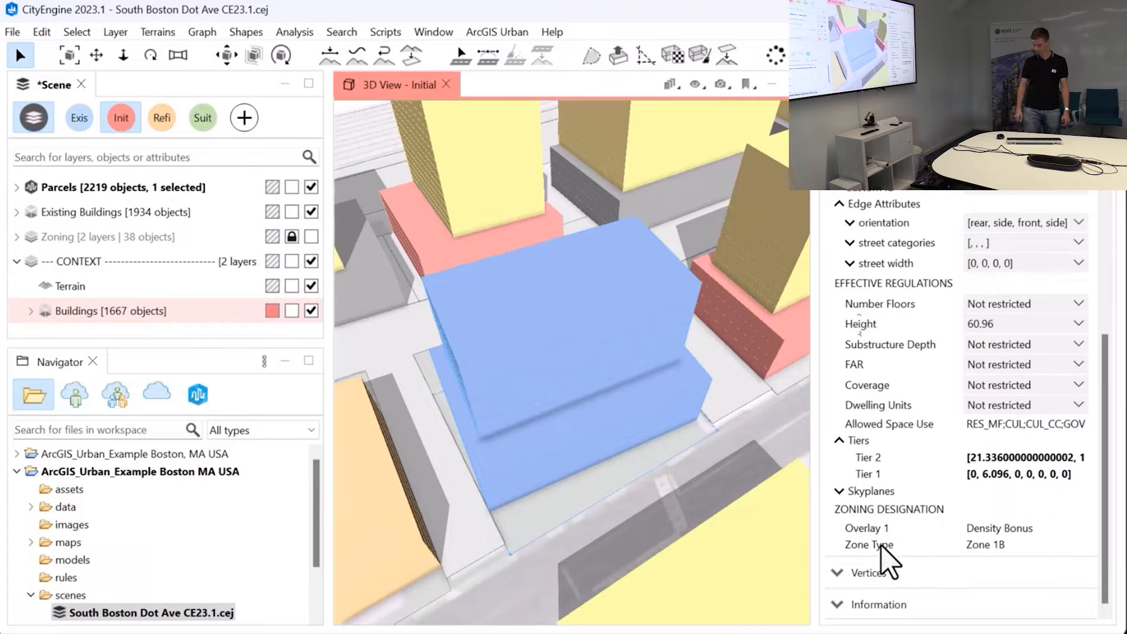